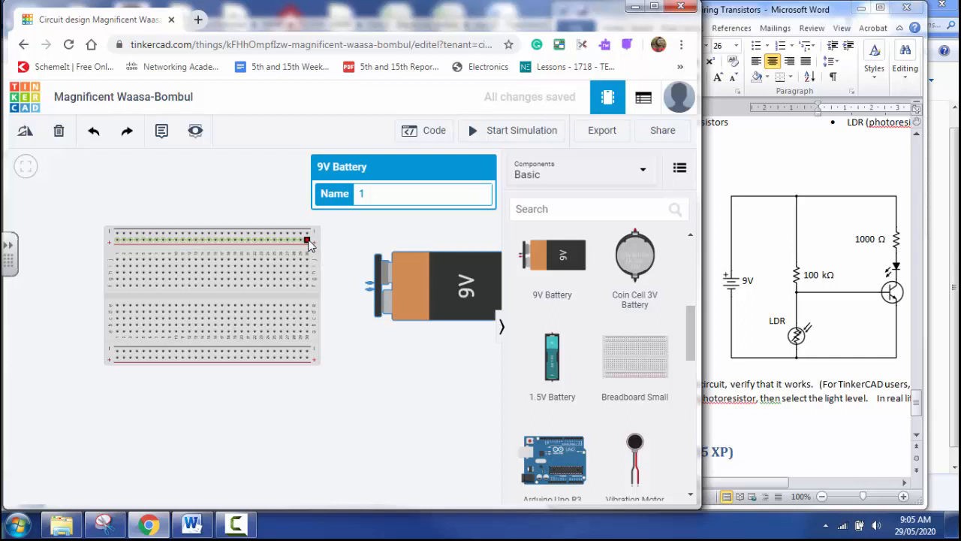
{"action": "left_click", "coordinate": [367, 290]}
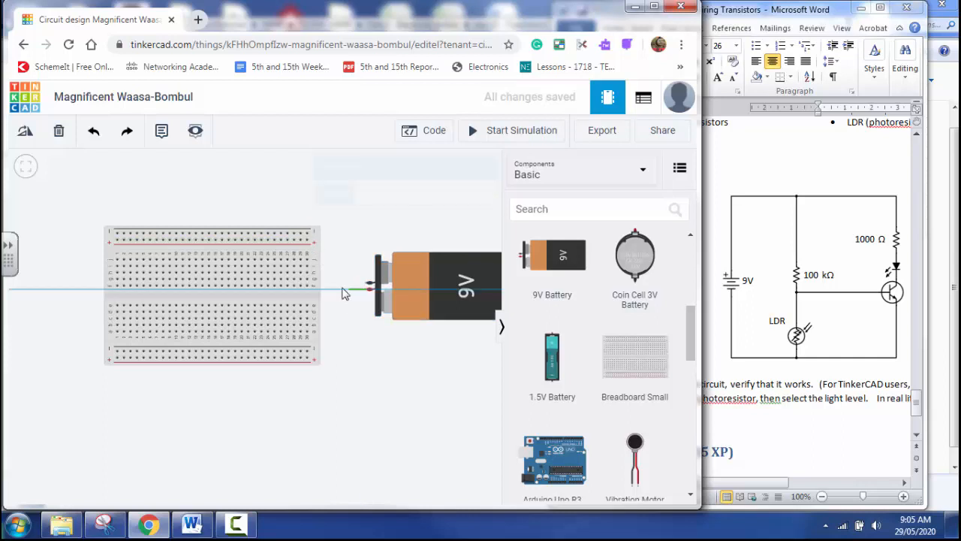
{"action": "left_click", "coordinate": [308, 241]}
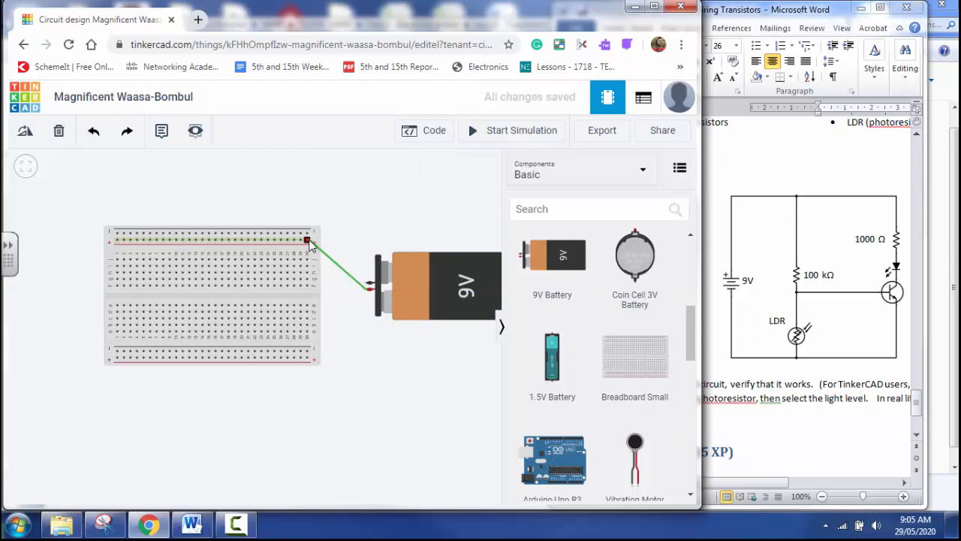
{"action": "left_click_drag", "start_coordinate": [308, 242], "coordinate": [307, 238]}
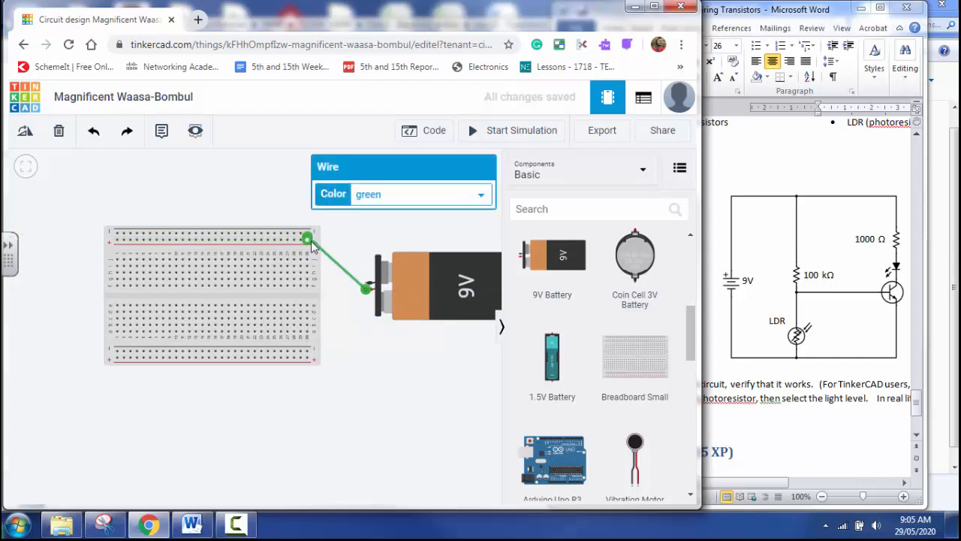
{"action": "key", "text": "Delete"}
Step: Wire the 9V battery's positive and negative terminals to the positive and negative rails along the breadboard's upper edge
{"action": "left_click", "coordinate": [368, 286]}
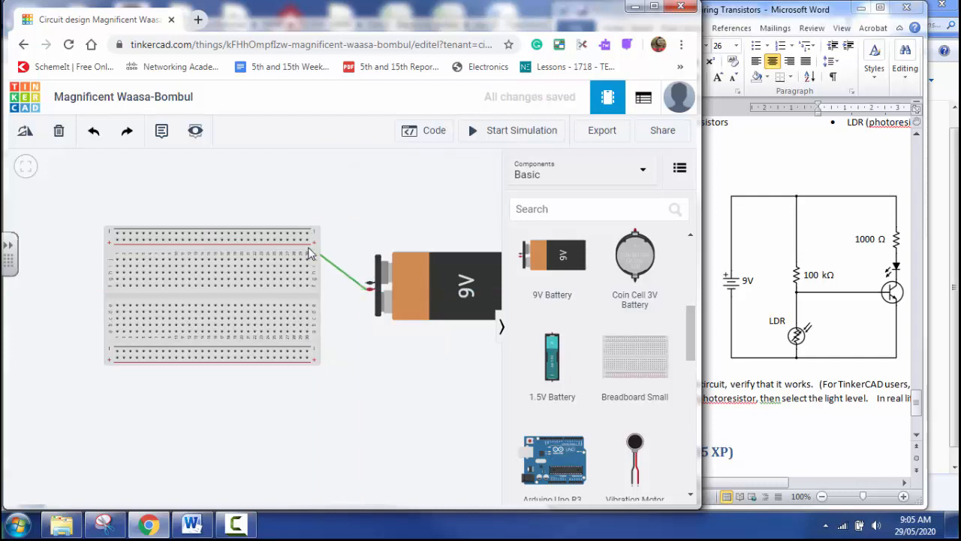
{"action": "left_click", "coordinate": [306, 241]}
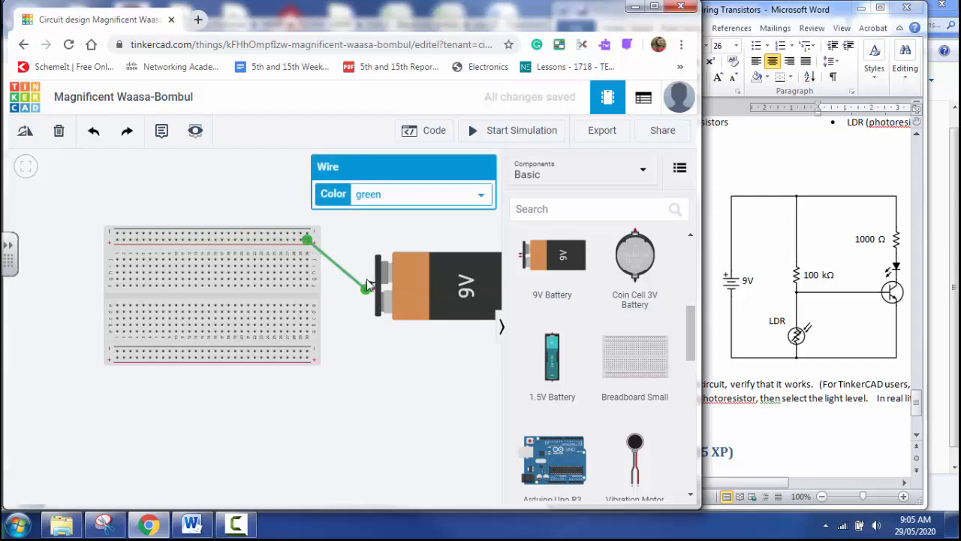
{"action": "left_click", "coordinate": [369, 286]}
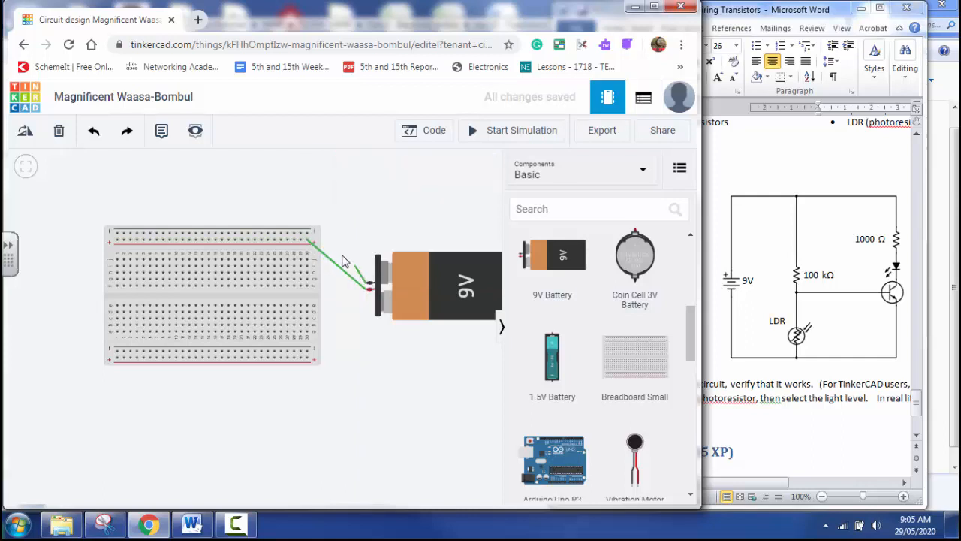
{"action": "left_click", "coordinate": [307, 235]}
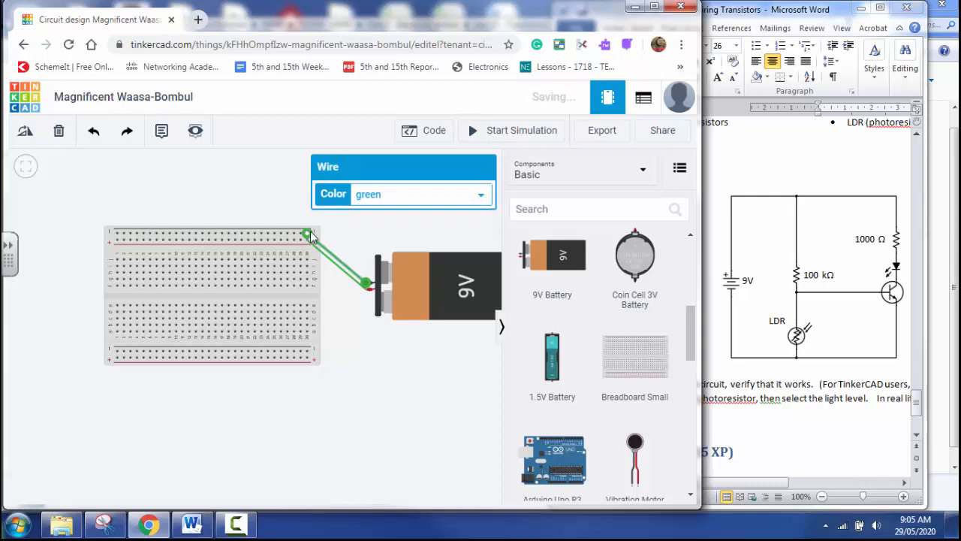
Step: Color the battery's negative wire black and its positive wire red
{"action": "left_click", "coordinate": [391, 196]}
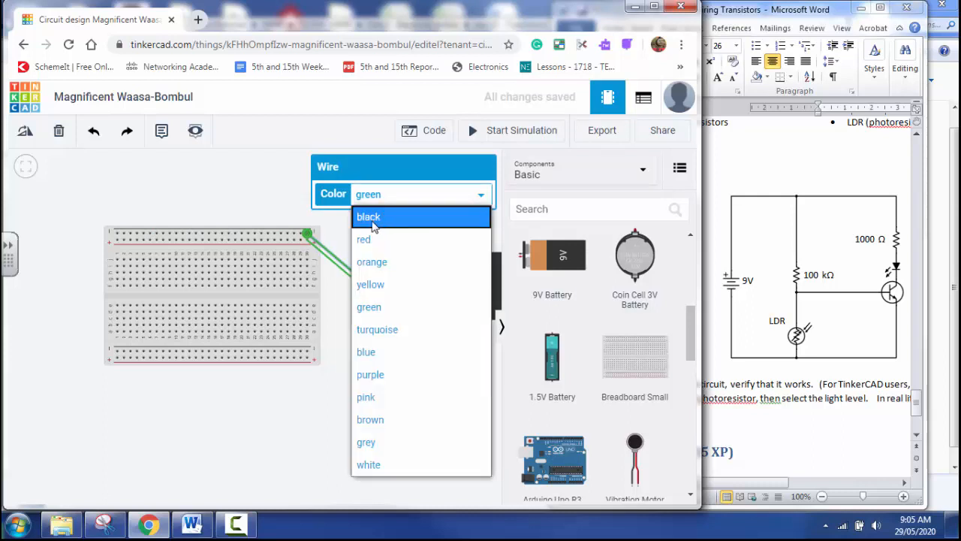
{"action": "left_click", "coordinate": [379, 219]}
{"action": "left_click", "coordinate": [347, 239]}
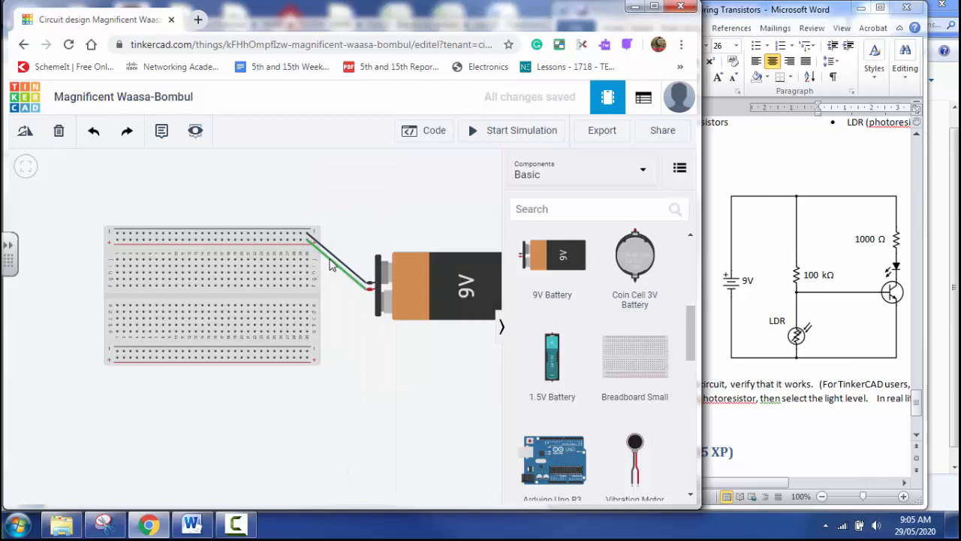
{"action": "left_click", "coordinate": [333, 259]}
{"action": "left_click", "coordinate": [388, 199]}
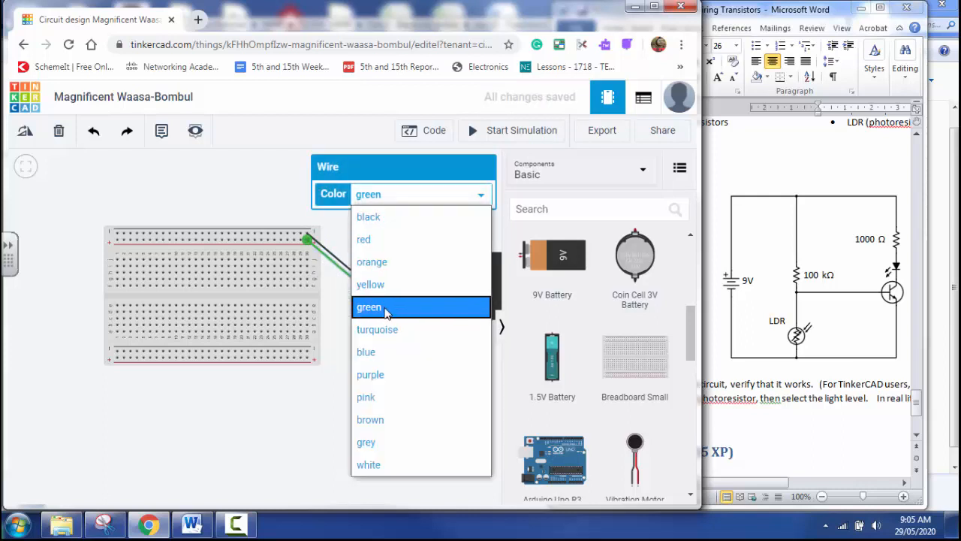
{"action": "left_click", "coordinate": [366, 240]}
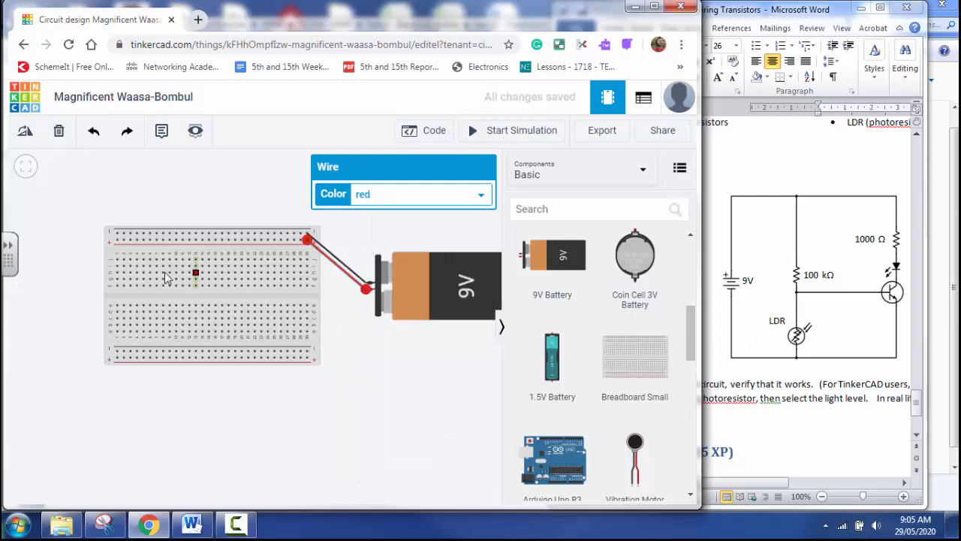
Step: Connect the breadboard's upper and lower positive rails with a red wire at the left end
{"action": "left_click", "coordinate": [116, 241]}
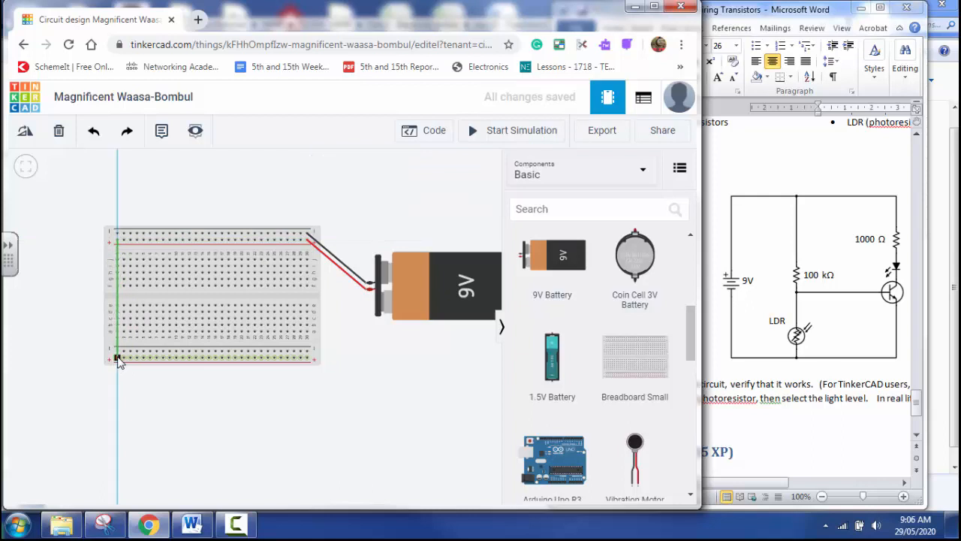
{"action": "left_click", "coordinate": [117, 358]}
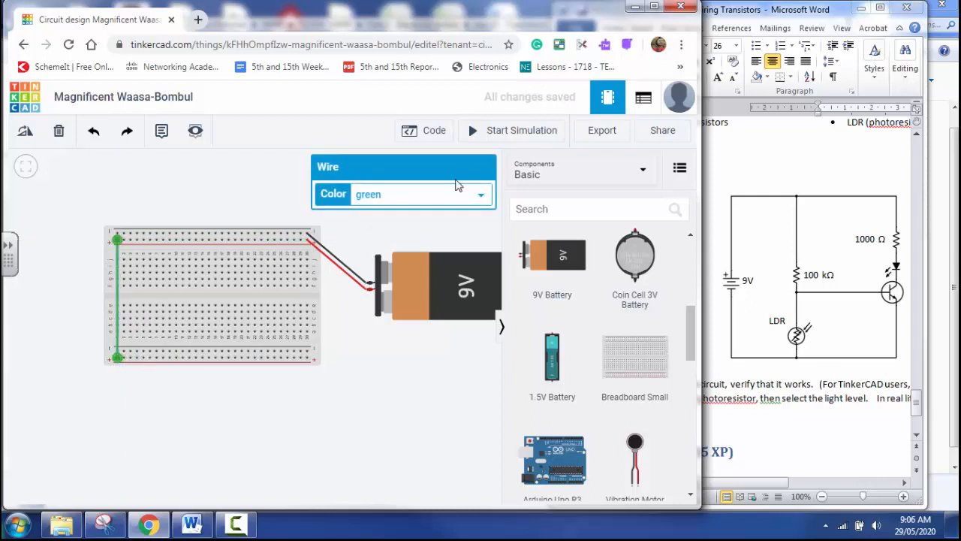
{"action": "left_click", "coordinate": [426, 196]}
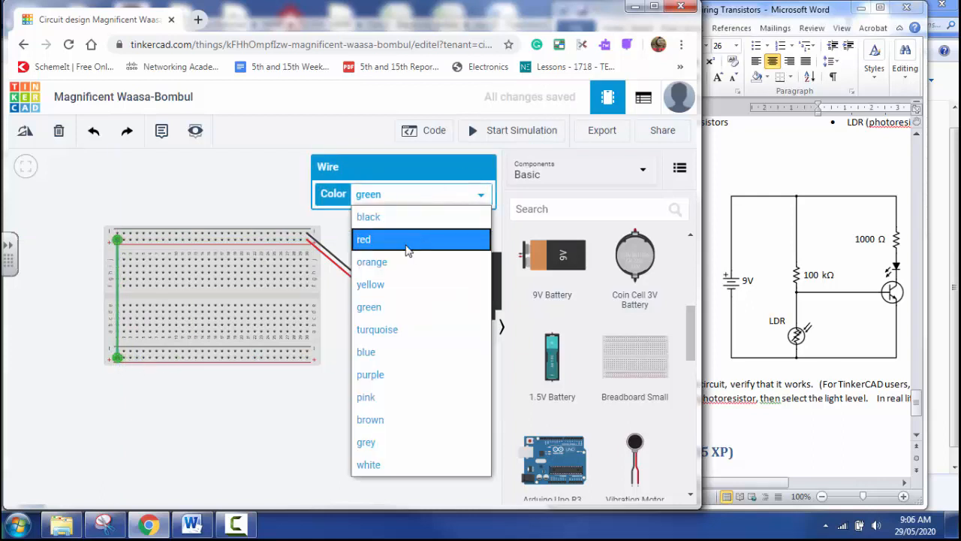
{"action": "left_click", "coordinate": [407, 241]}
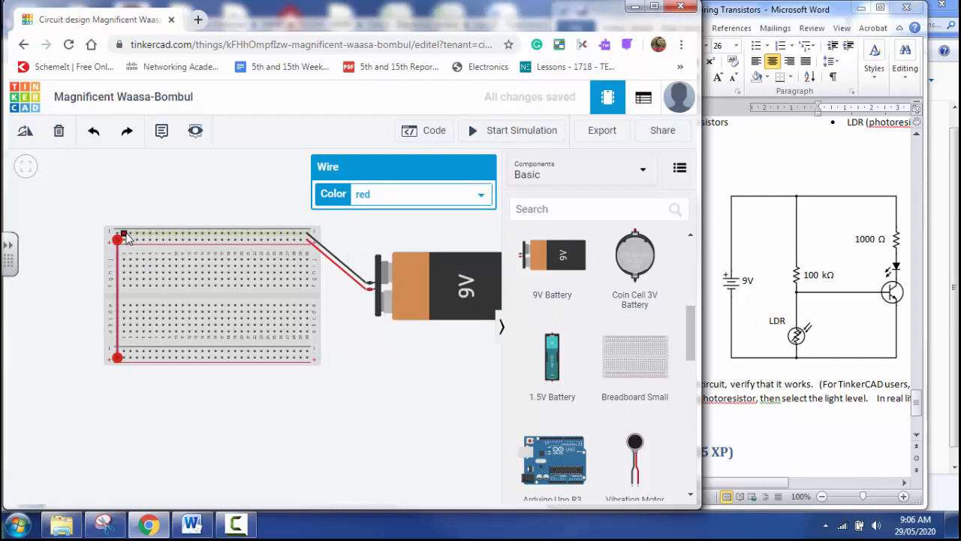
Step: Connect the breadboard's upper and lower negative rails with a black wire beside the red rail wire
{"action": "left_click", "coordinate": [125, 234]}
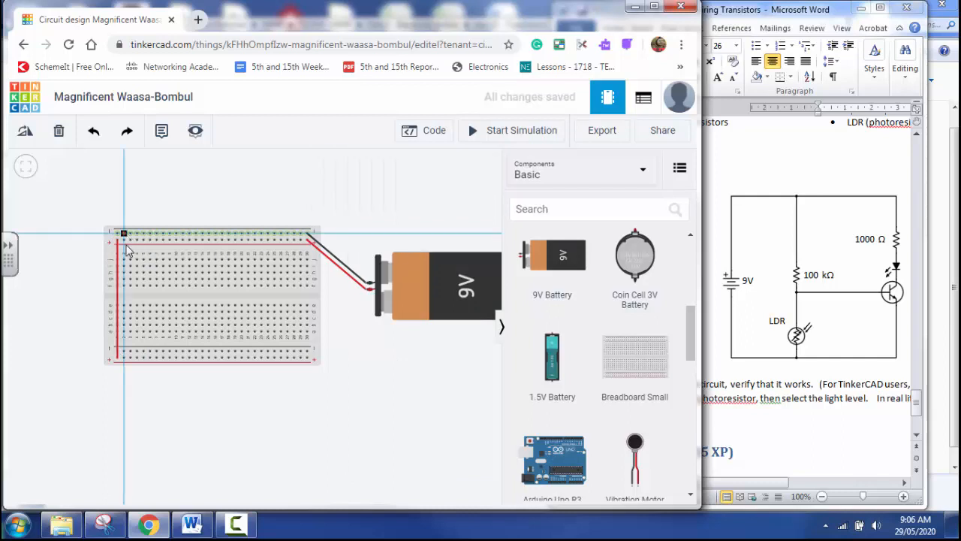
{"action": "left_click", "coordinate": [124, 352]}
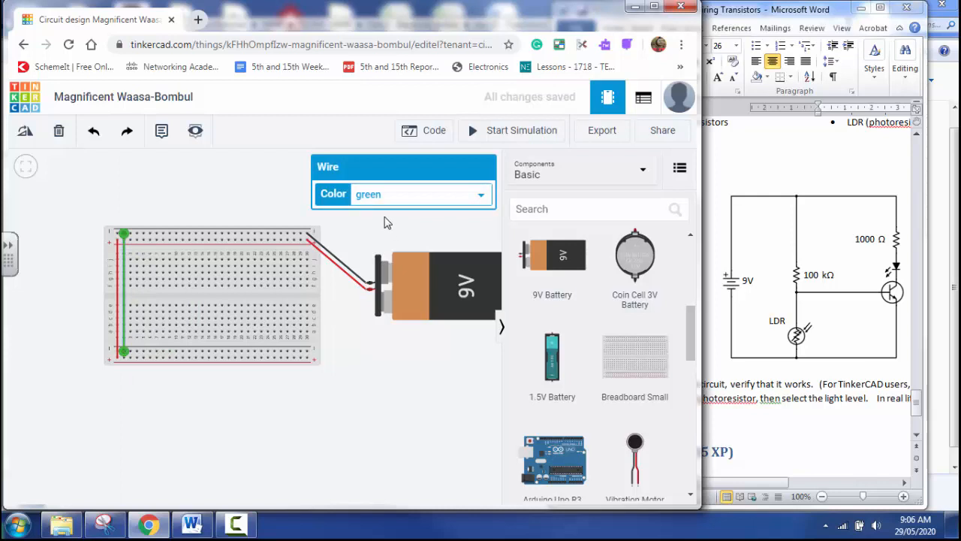
{"action": "left_click", "coordinate": [401, 197]}
{"action": "left_click", "coordinate": [374, 219]}
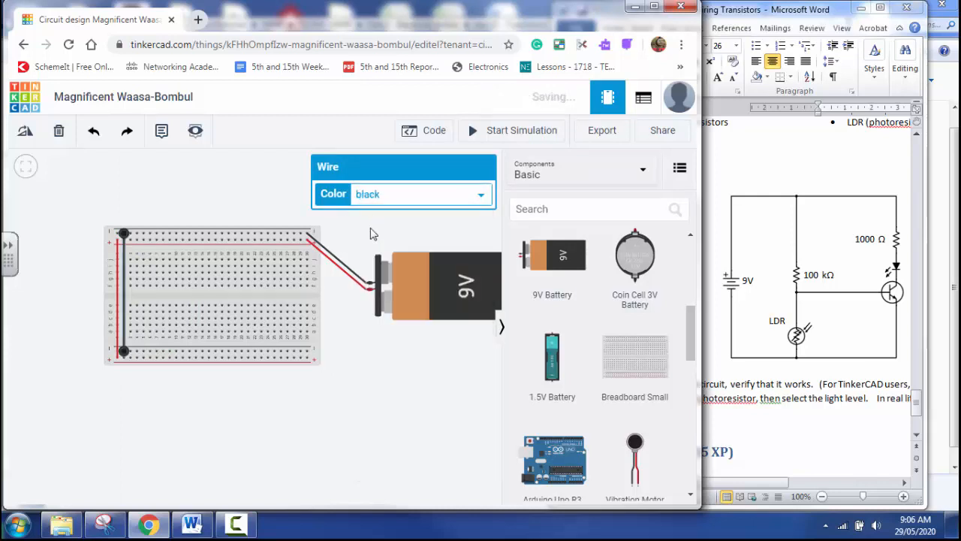
{"action": "left_click", "coordinate": [244, 403]}
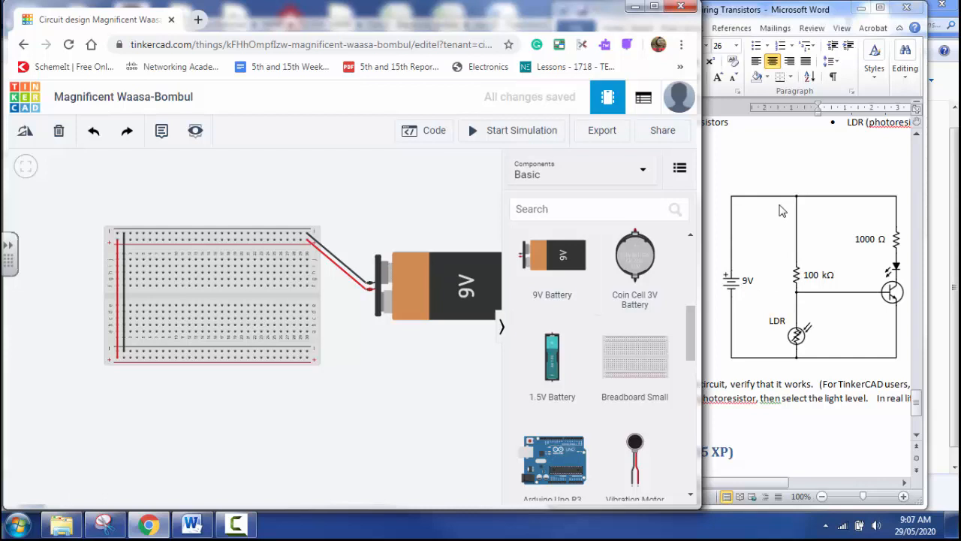
Step: Place a resistor from the upper positive rail to a terminal column near the breadboard's left end, with resistance 100 kΩ
{"action": "left_click_drag", "start_coordinate": [690, 332], "coordinate": [719, 257]}
{"action": "left_click_drag", "start_coordinate": [556, 284], "coordinate": [146, 257]}
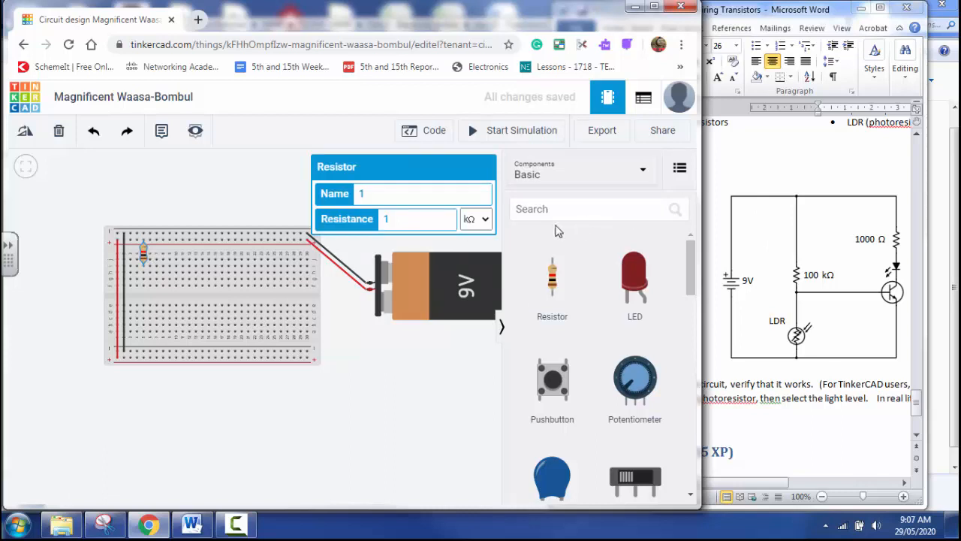
{"action": "left_click", "coordinate": [419, 227]}
{"action": "type", "text": "00"}
{"action": "left_click", "coordinate": [379, 441]}
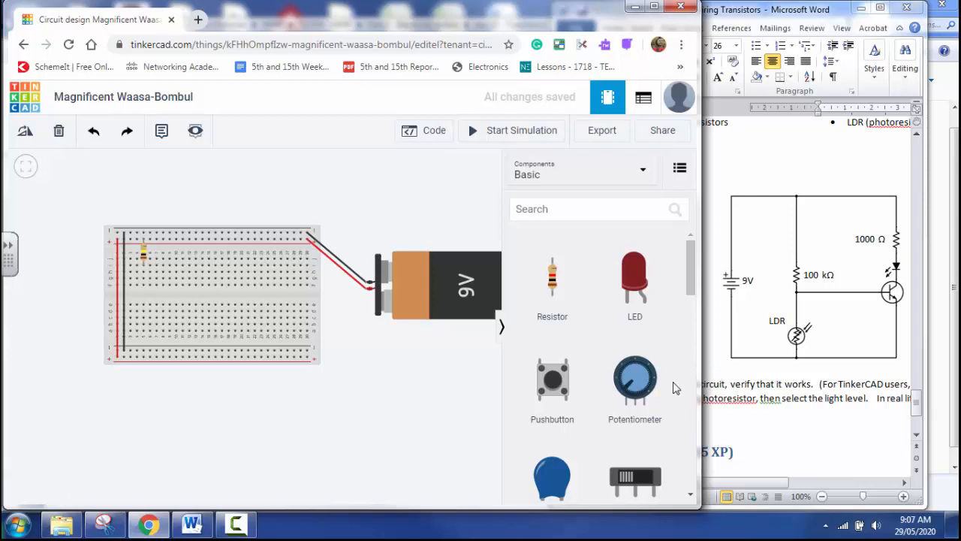
Step: Place a photoresistor on the breadboard with one leg in the resistor's column
{"action": "scroll", "coordinate": [612, 375], "scroll_direction": "down", "scroll_amount": 10}
{"action": "scroll", "coordinate": [607, 375], "scroll_direction": "down", "scroll_amount": 5}
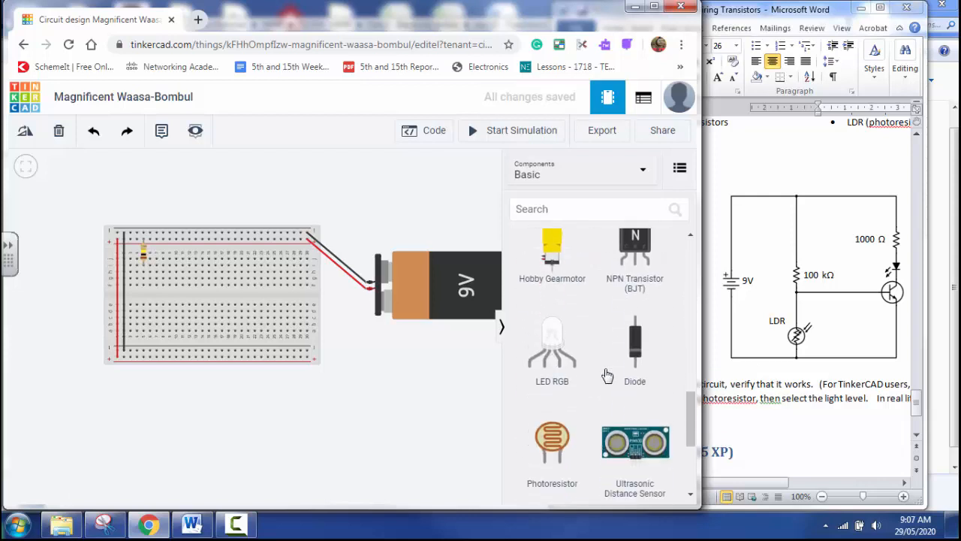
{"action": "left_click", "coordinate": [552, 353]}
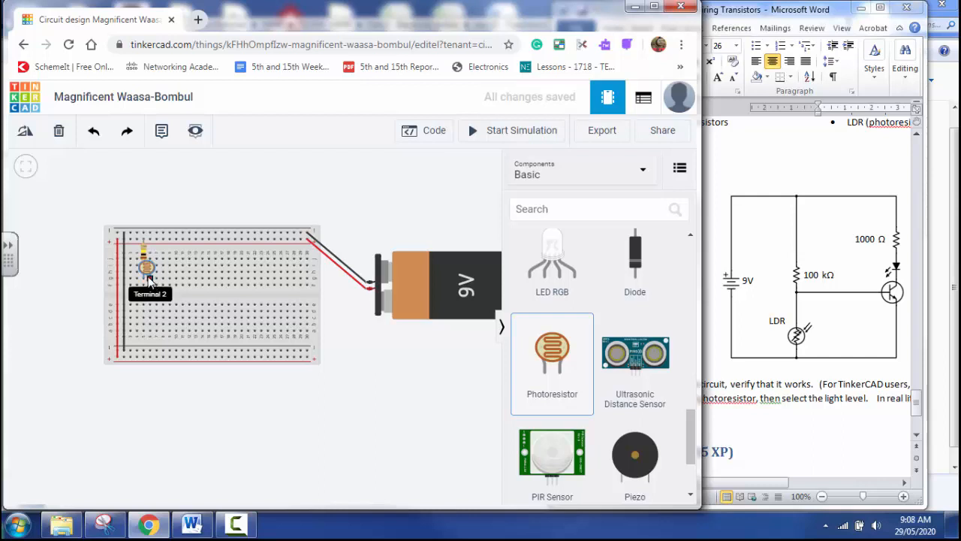
{"action": "left_click", "coordinate": [149, 280]}
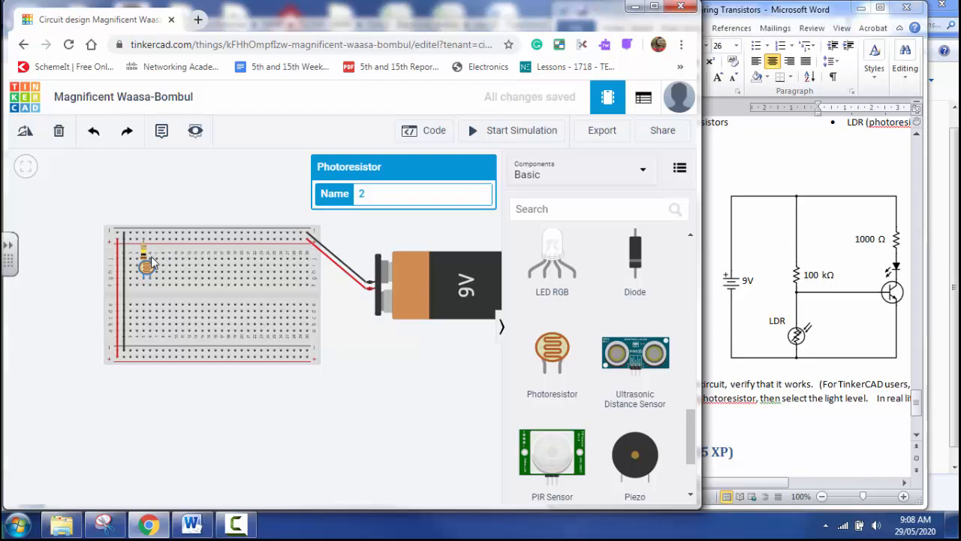
Step: Connect the photoresistor's other leg to the upper negative rail with a black wire
{"action": "left_click_drag", "start_coordinate": [150, 250], "coordinate": [150, 260]}
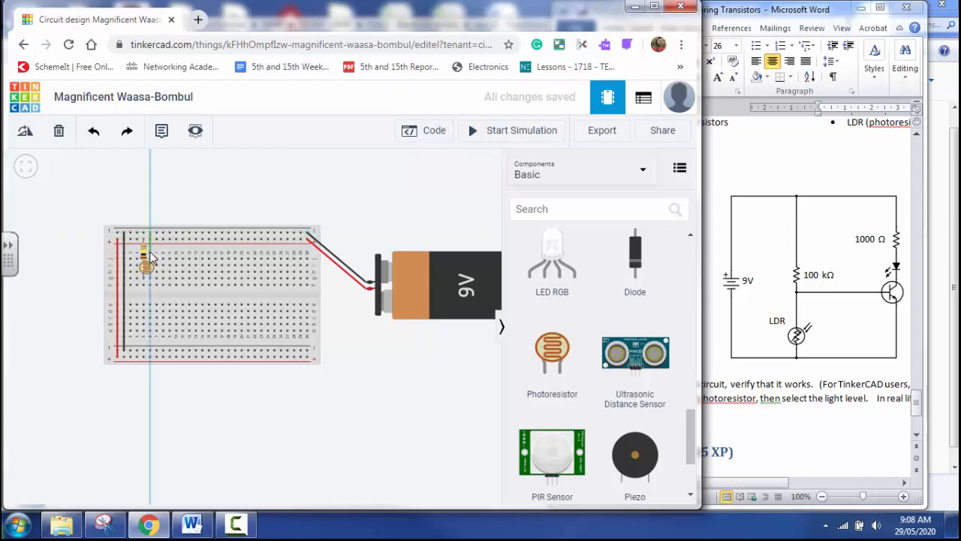
{"action": "left_click", "coordinate": [150, 258]}
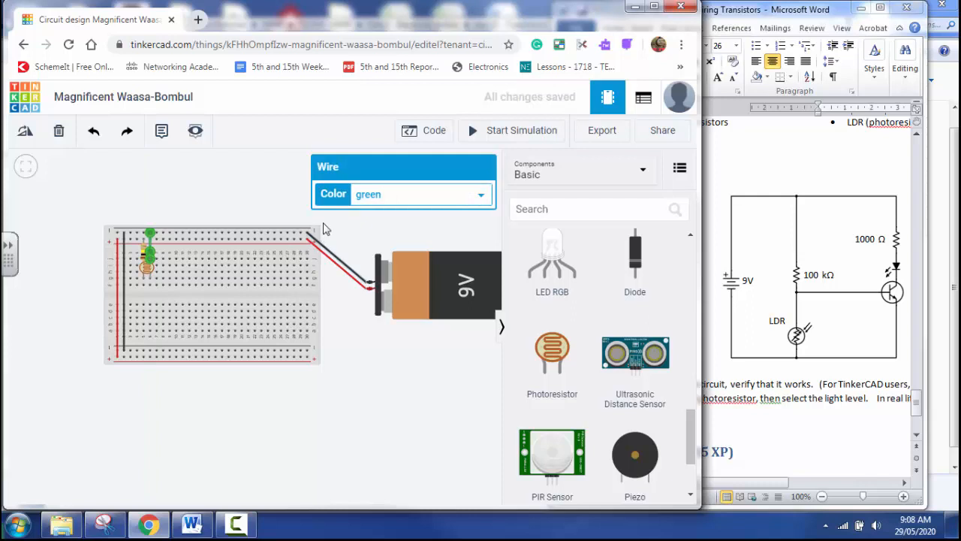
{"action": "left_click", "coordinate": [369, 194]}
{"action": "left_click", "coordinate": [389, 218]}
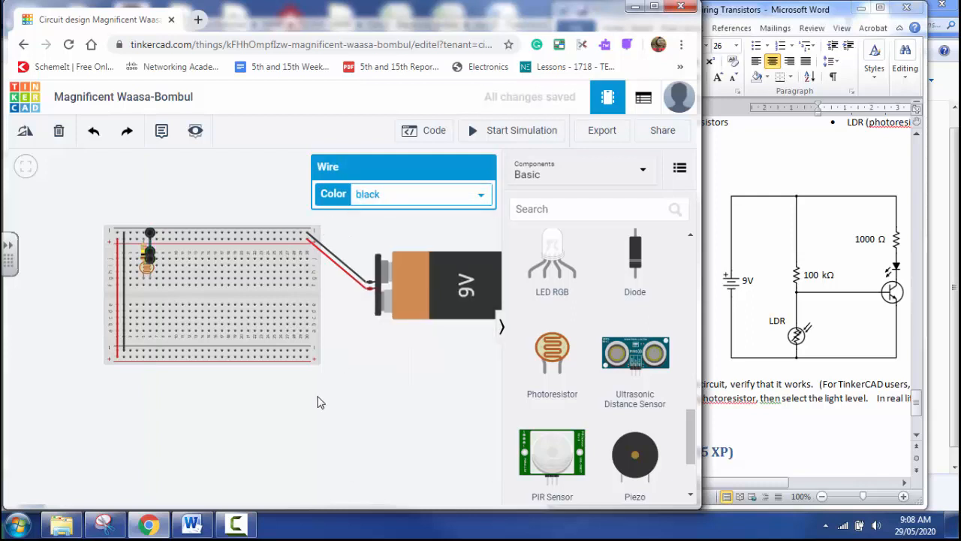
{"action": "left_click", "coordinate": [316, 409]}
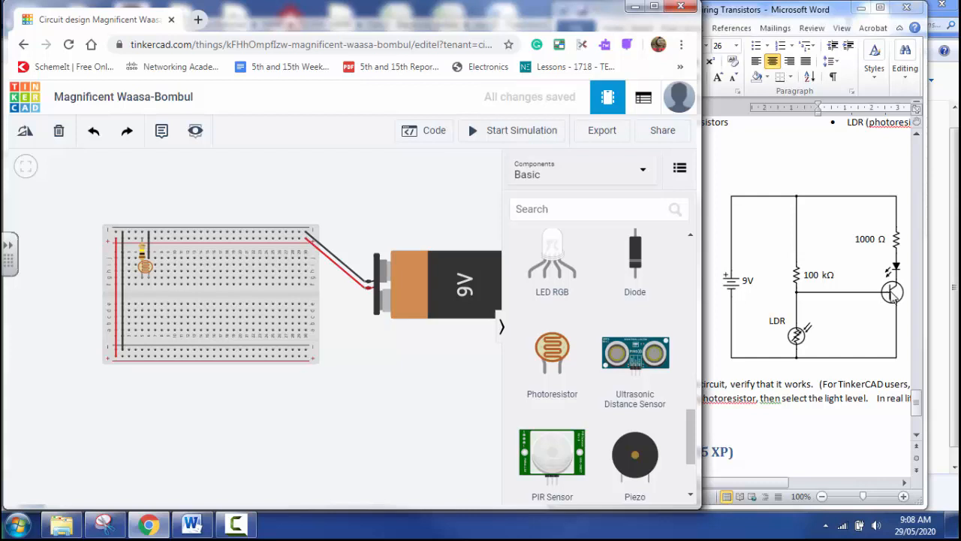
Step: Place an NPN Transistor (BJT) near the middle of the breadboard's upper half
{"action": "scroll", "coordinate": [580, 333], "scroll_direction": "down", "scroll_amount": 1}
{"action": "scroll", "coordinate": [581, 332], "scroll_direction": "down", "scroll_amount": 5}
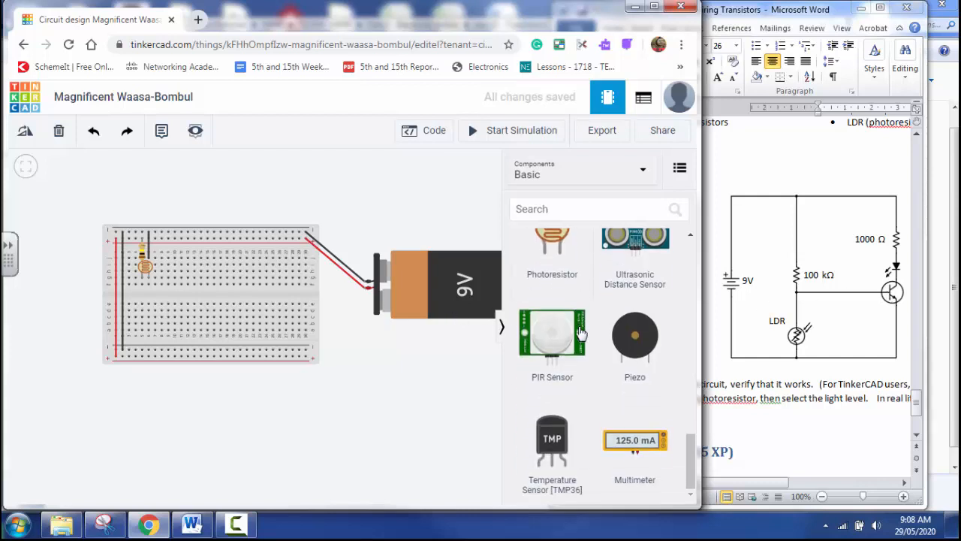
{"action": "left_click_drag", "start_coordinate": [631, 396], "coordinate": [220, 273]}
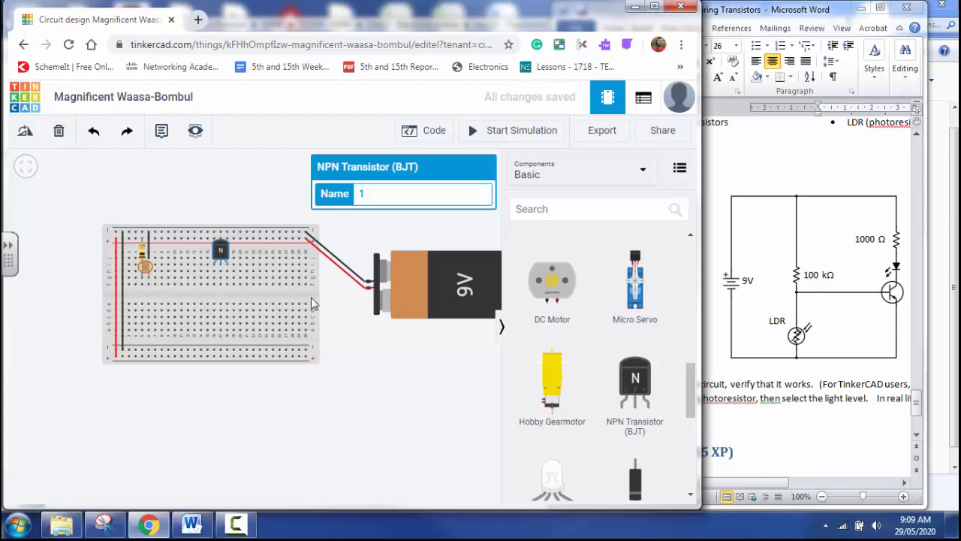
Step: Connect the resistor-photoresistor junction to the transistor's middle pin with an orange wire
{"action": "left_click", "coordinate": [142, 284]}
{"action": "left_click", "coordinate": [219, 286]}
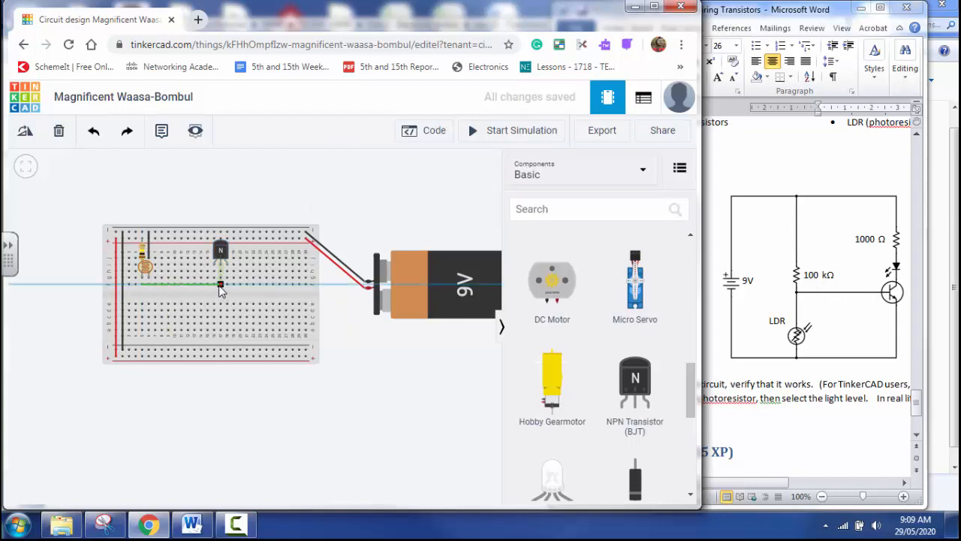
{"action": "left_click", "coordinate": [219, 286]}
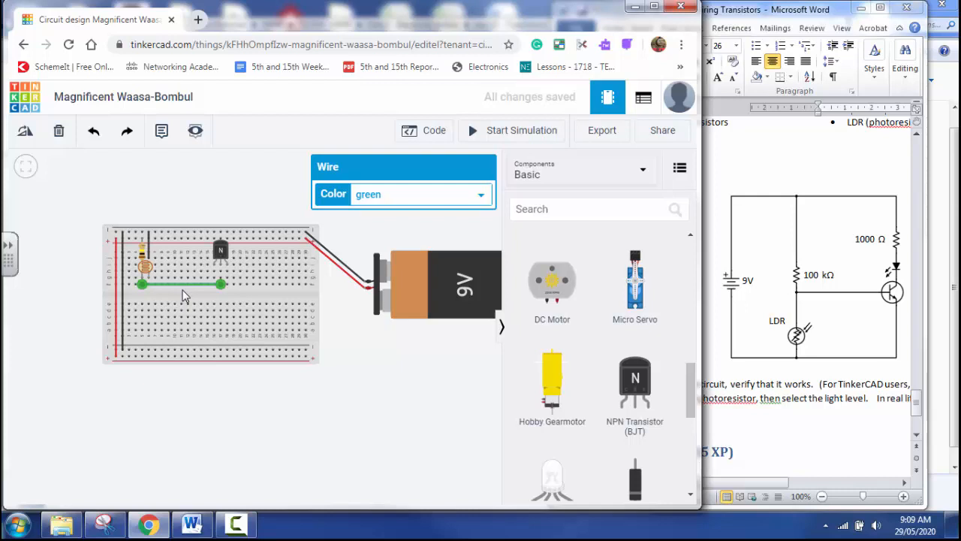
{"action": "left_click", "coordinate": [414, 199]}
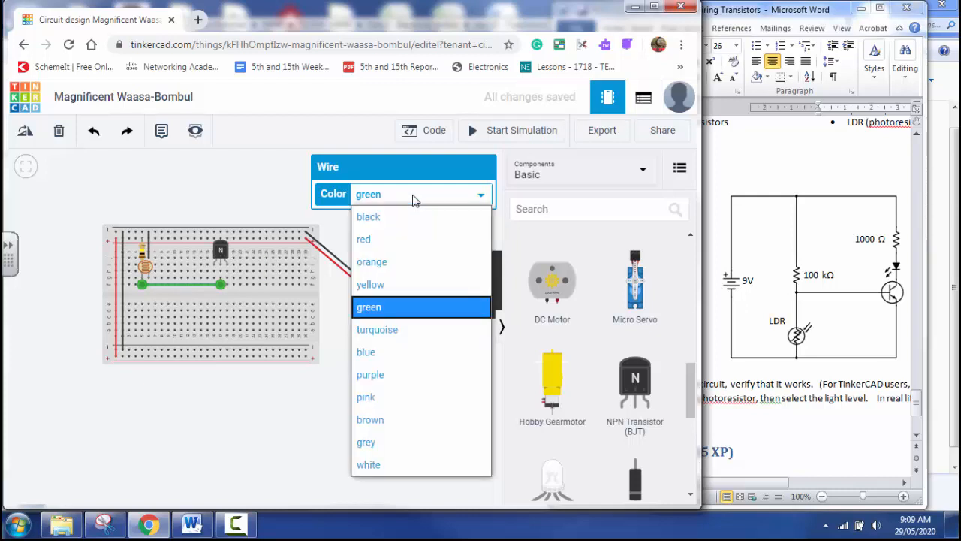
{"action": "left_click", "coordinate": [384, 263]}
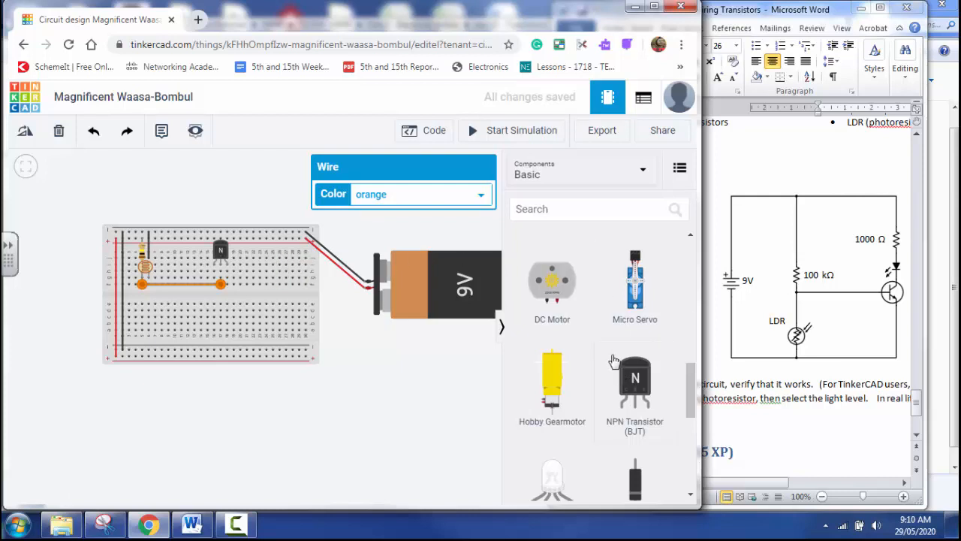
Step: Place a 1 kΩ resistor from the upper positive rail to a free column between the photoresistor and the transistor
{"action": "scroll", "coordinate": [614, 361], "scroll_direction": "up", "scroll_amount": 4}
{"action": "scroll", "coordinate": [614, 361], "scroll_direction": "up", "scroll_amount": 4}
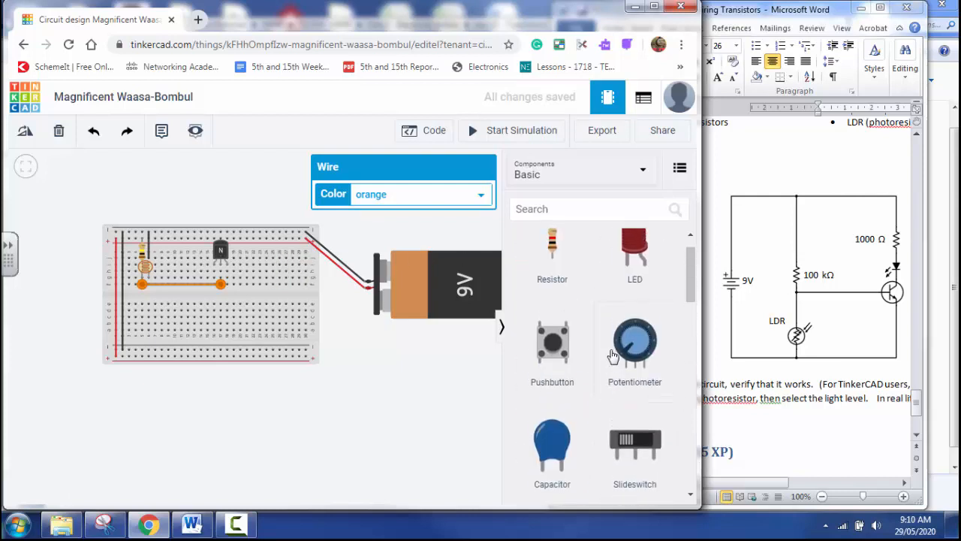
{"action": "left_click_drag", "start_coordinate": [552, 282], "coordinate": [188, 259]}
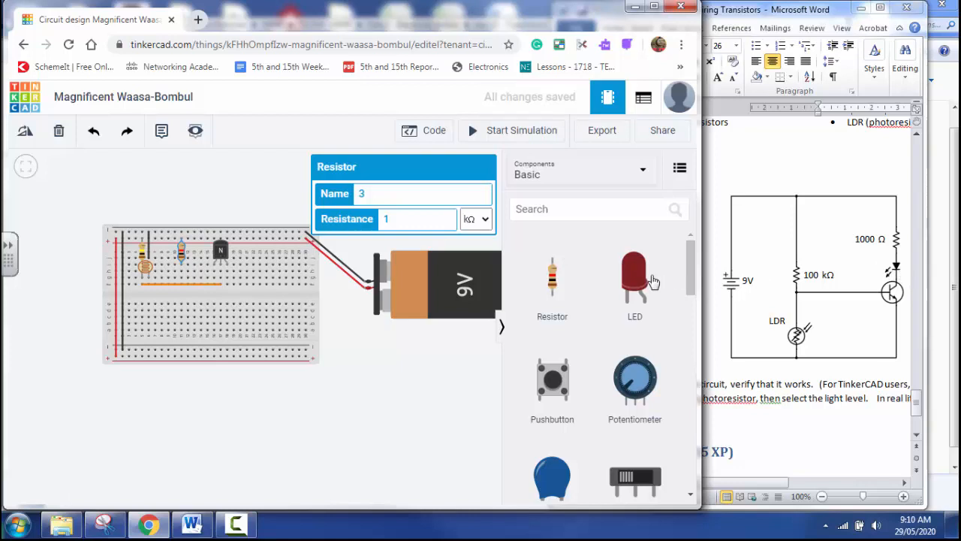
Step: Place a red LED with one leg in the 1 kΩ resistor's column and rotate it upside down
{"action": "left_click_drag", "start_coordinate": [634, 282], "coordinate": [186, 275]}
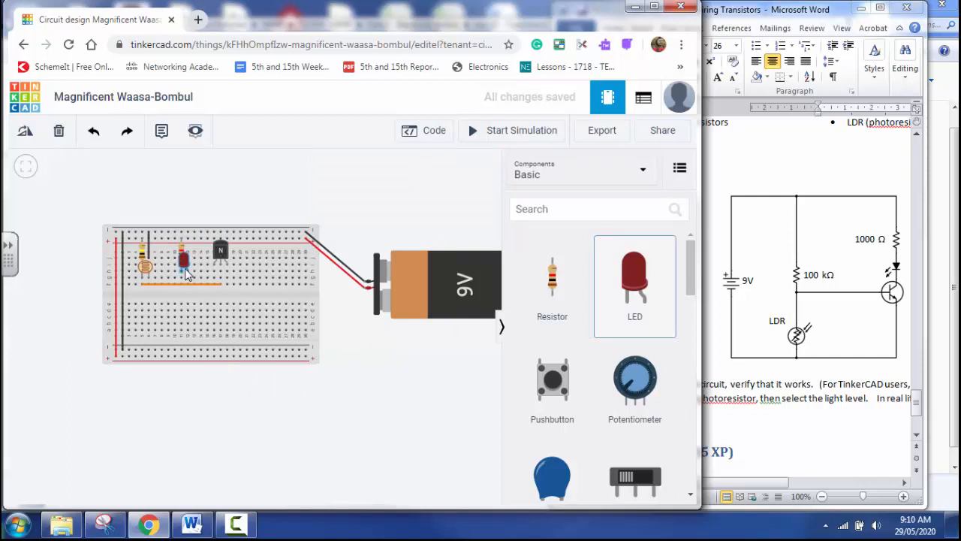
{"action": "left_click", "coordinate": [186, 275]}
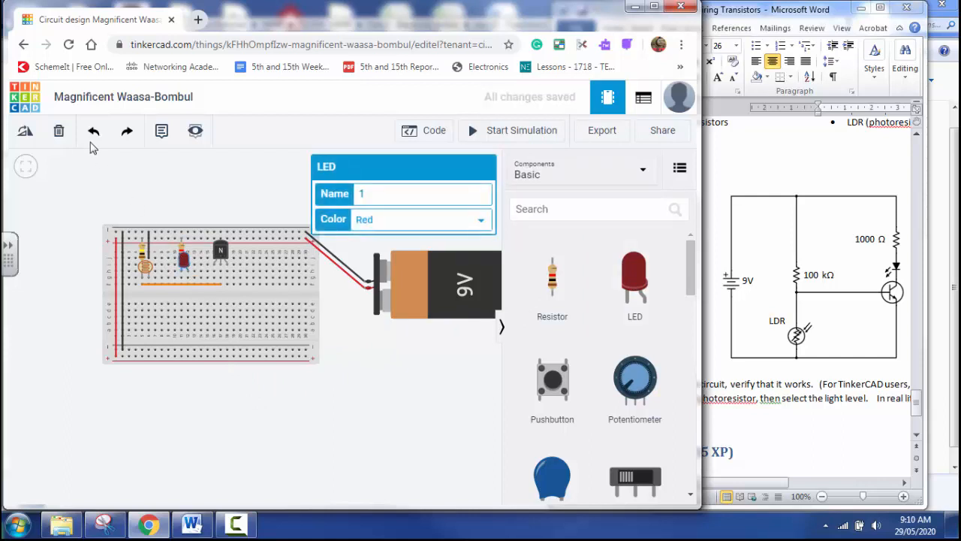
{"action": "left_click", "coordinate": [26, 132]}
{"action": "left_click", "coordinate": [26, 133]}
{"action": "left_click", "coordinate": [26, 133]}
{"action": "left_click", "coordinate": [26, 133]}
{"action": "left_click", "coordinate": [26, 133]}
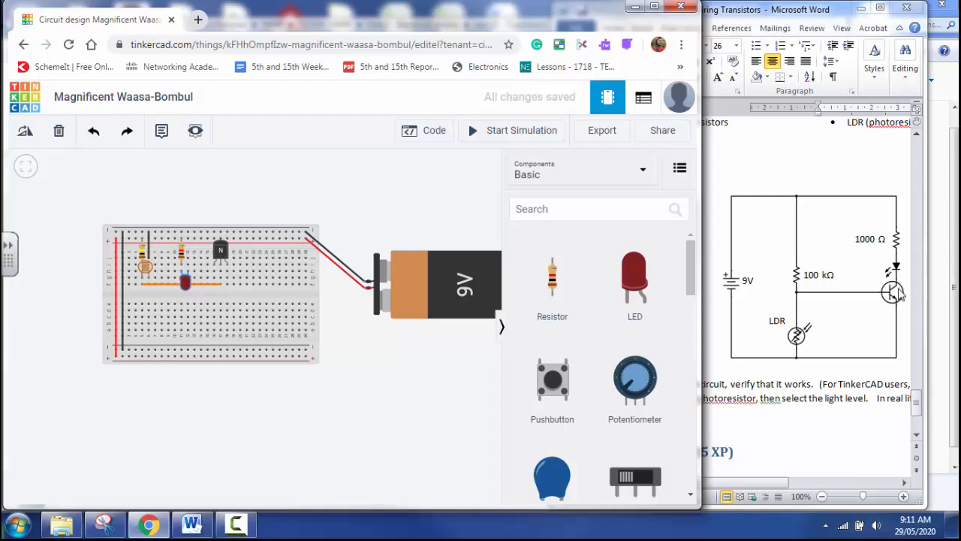
Step: Connect the LED's free leg column to the transistor's left pin with a yellow wire
{"action": "left_click", "coordinate": [194, 258]}
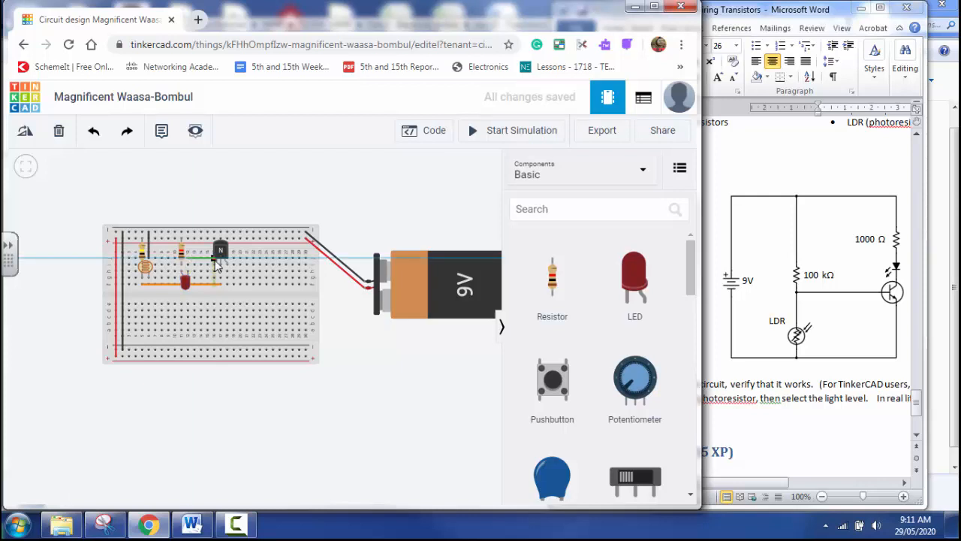
{"action": "left_click", "coordinate": [216, 260]}
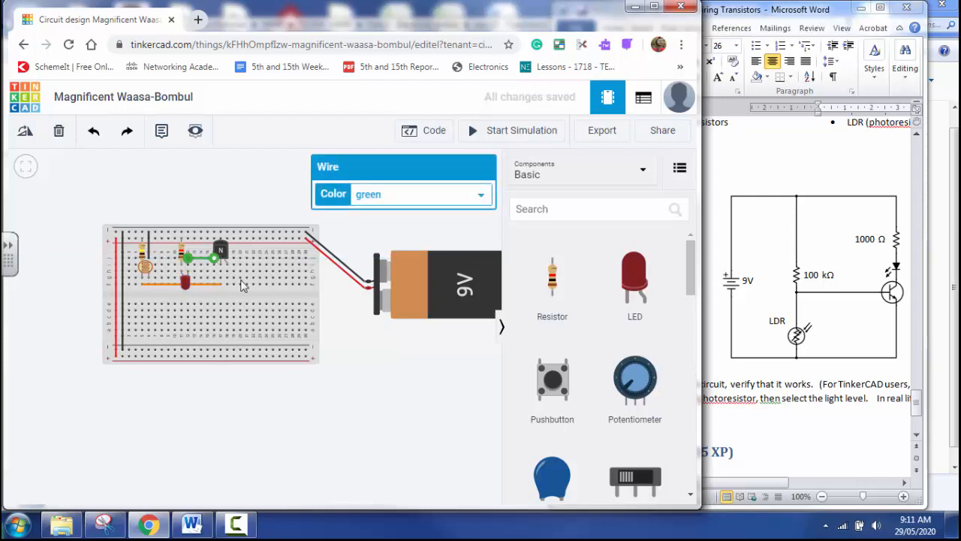
{"action": "left_click", "coordinate": [399, 204]}
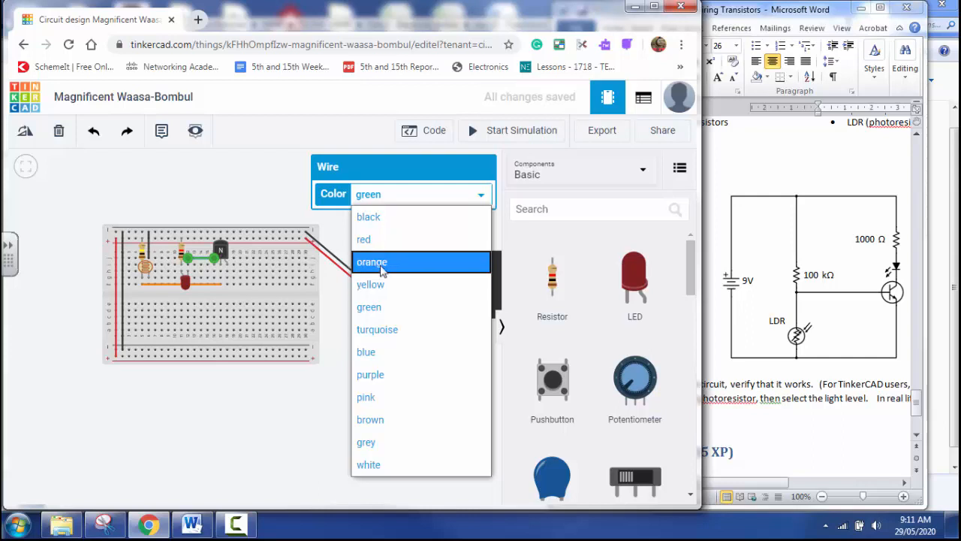
{"action": "left_click", "coordinate": [381, 293]}
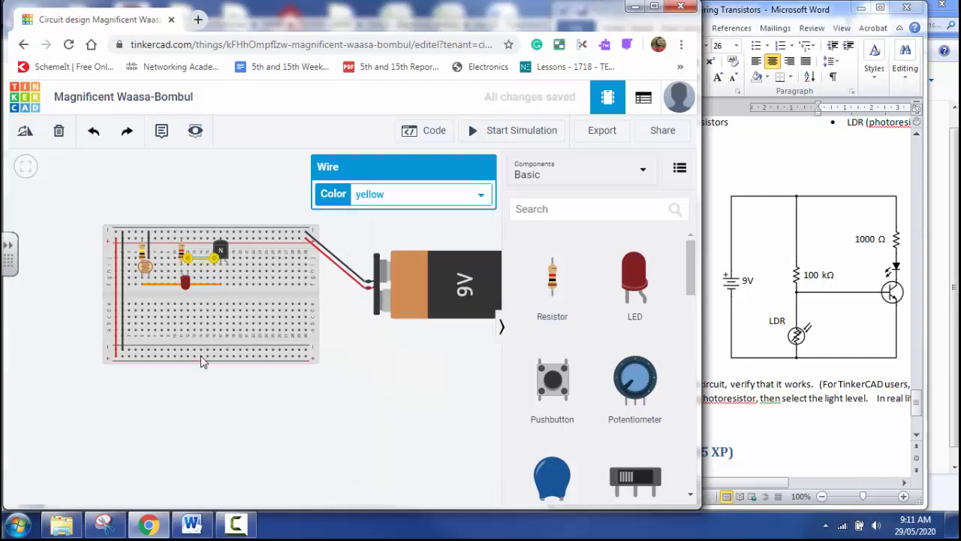
{"action": "left_click", "coordinate": [253, 382]}
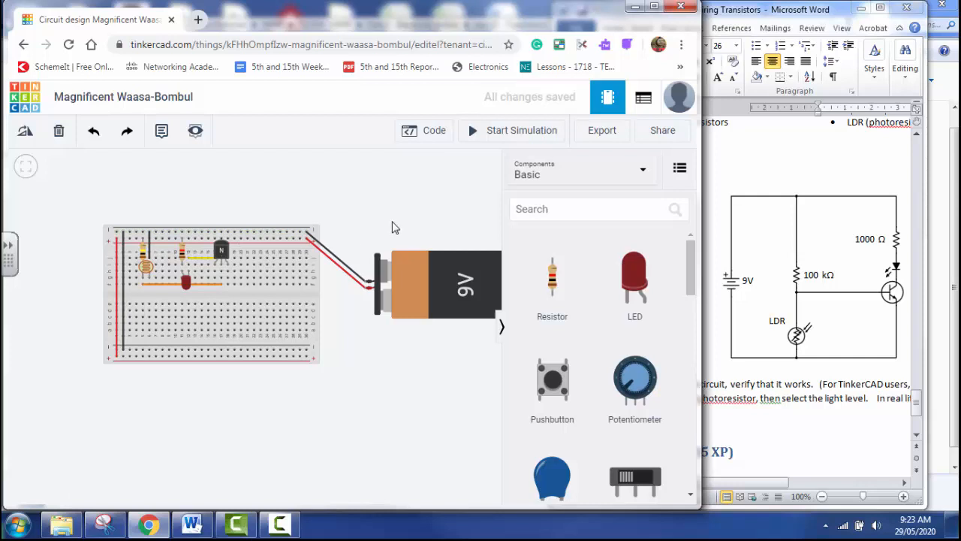
Step: Connect the transistor's right pin to the lower negative rail with a black wire
{"action": "left_click", "coordinate": [228, 286]}
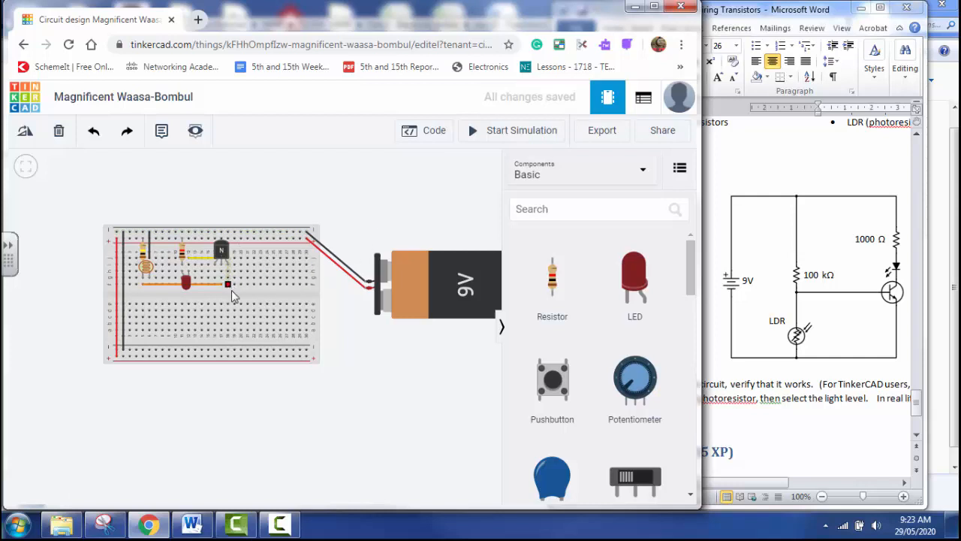
{"action": "left_click", "coordinate": [228, 350]}
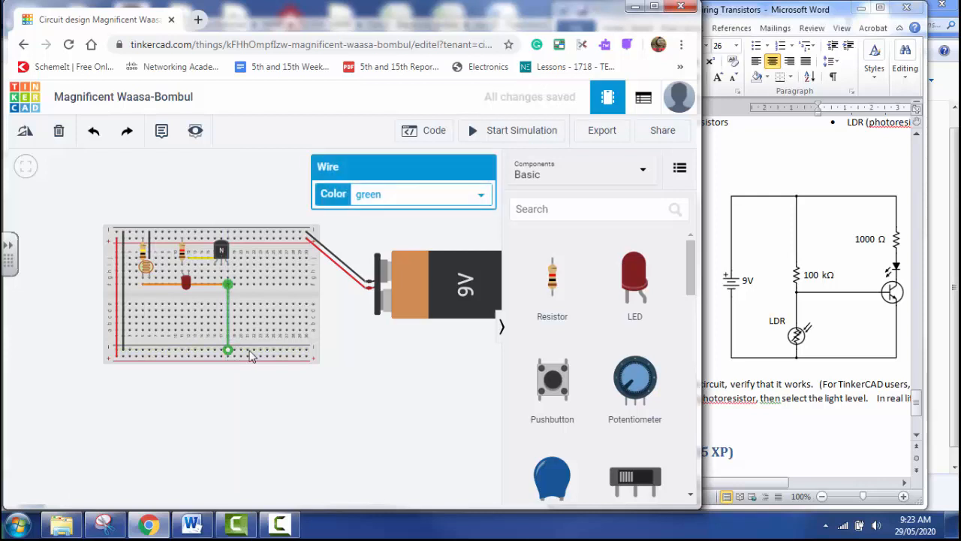
{"action": "left_click", "coordinate": [403, 195]}
{"action": "left_click", "coordinate": [396, 213]}
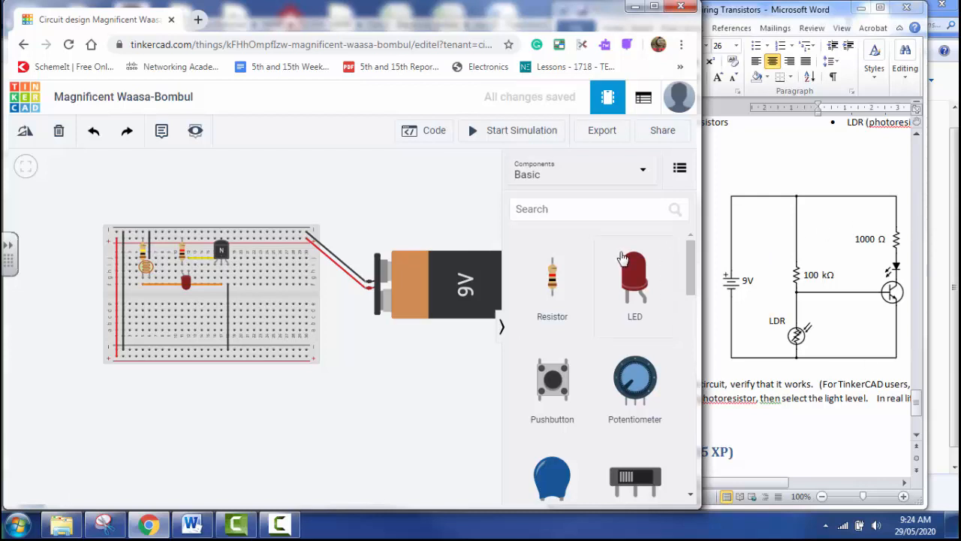
Step: Start the simulation and adjust the photoresistor's light level near the dark end to test the LED
{"action": "left_click", "coordinate": [475, 135]}
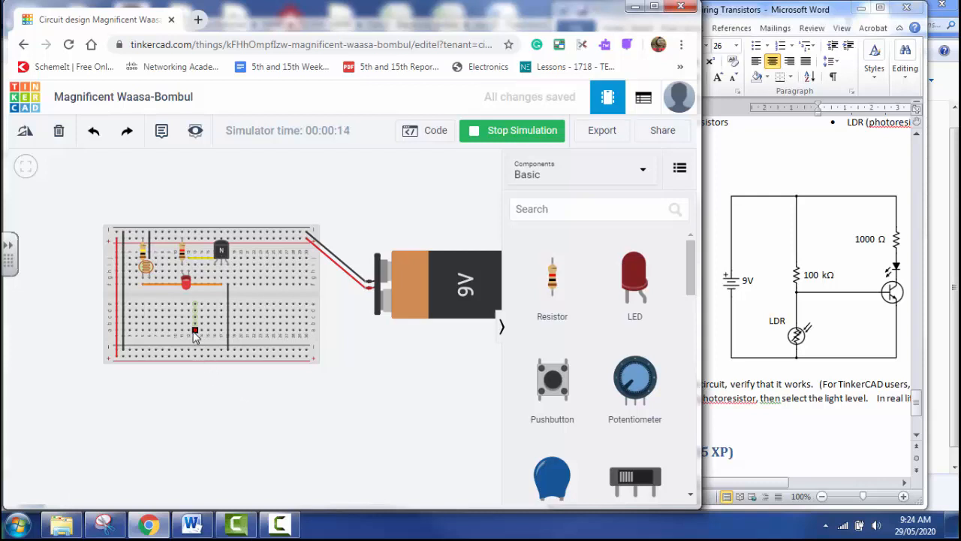
{"action": "left_click", "coordinate": [147, 267]}
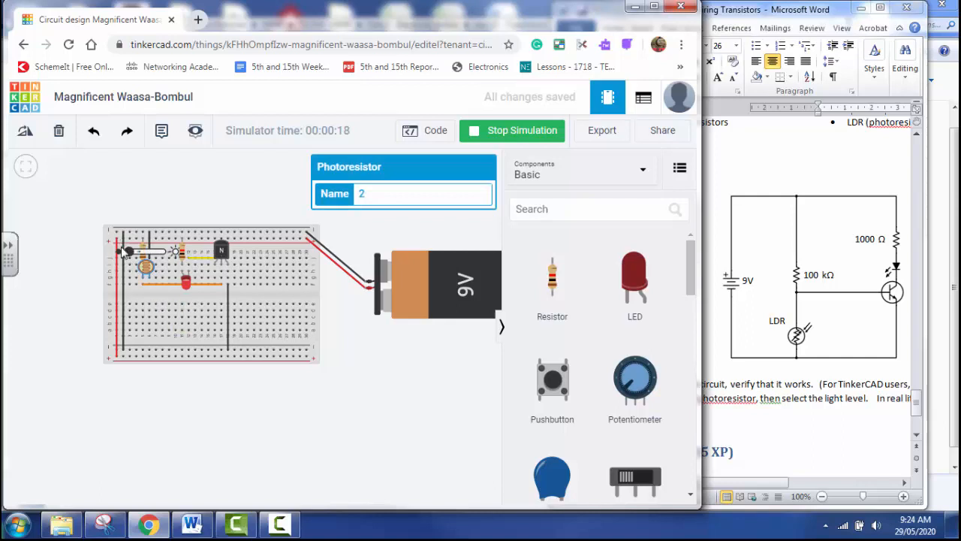
{"action": "mouse_move", "coordinate": [126, 252]}
{"action": "left_mouse_down"}
{"action": "mouse_move", "coordinate": [161, 250]}
{"action": "mouse_move", "coordinate": [129, 252]}
{"action": "left_mouse_up"}
{"action": "left_click", "coordinate": [210, 412]}
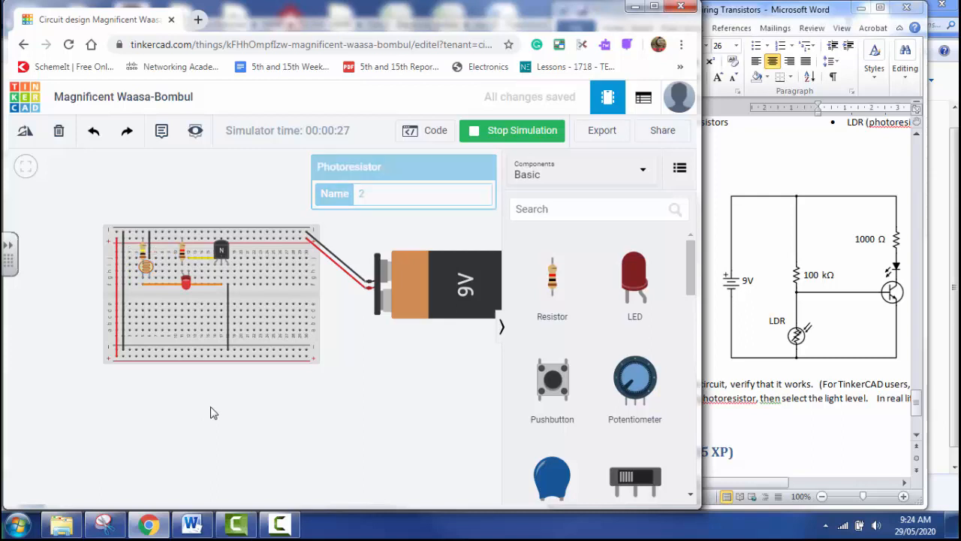